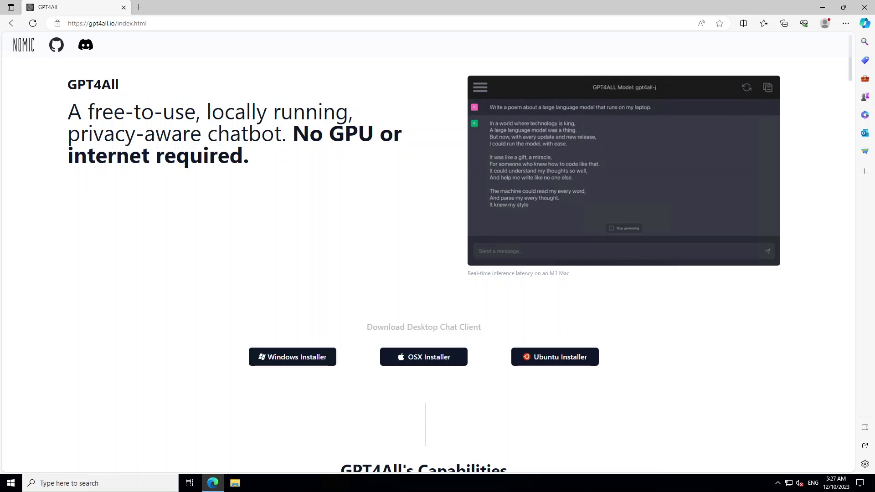
Step: Download and open the GPT4All Windows installer, keeping the default installation folder C:\Users\Administrator\gpt4all and the gpt4all component
click(296, 361)
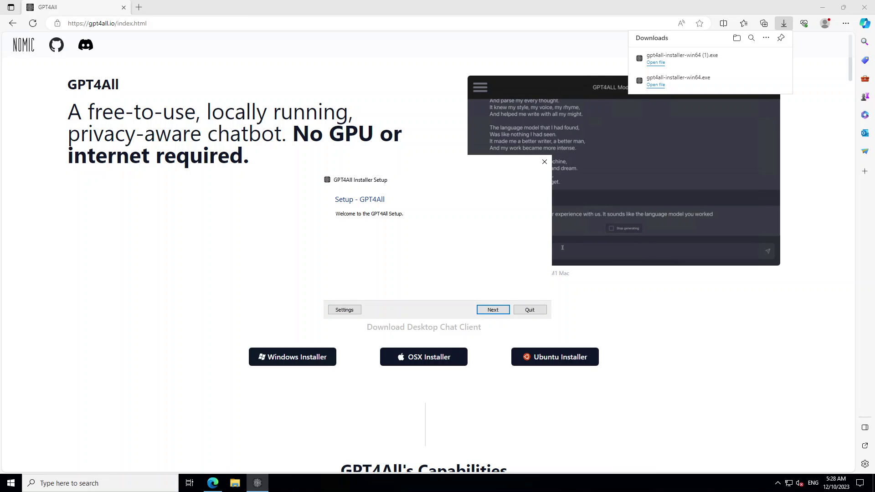
click(258, 483)
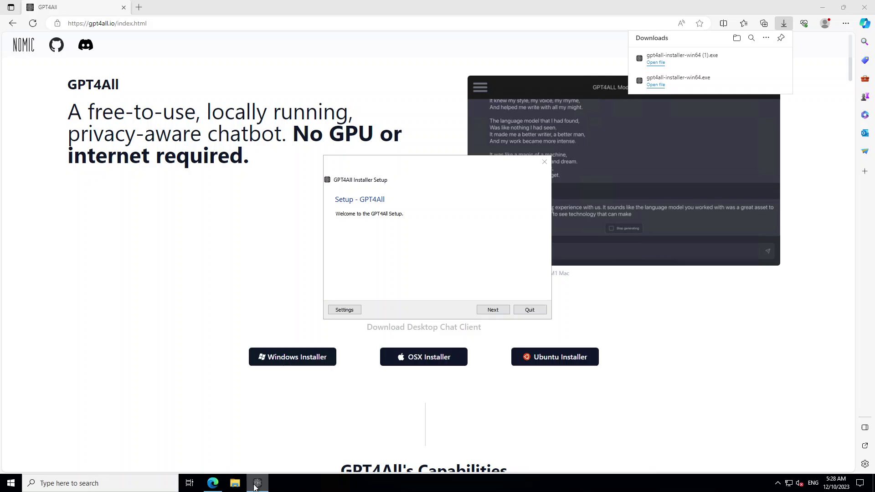
click(492, 310)
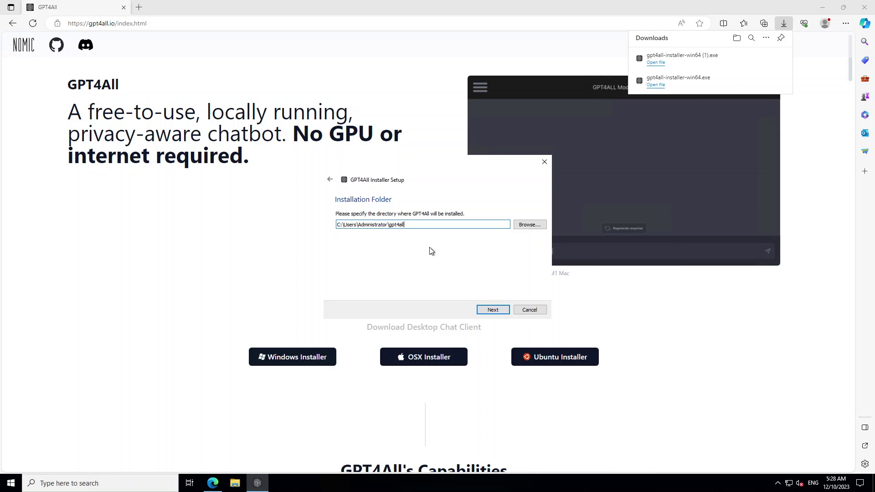
click(492, 311)
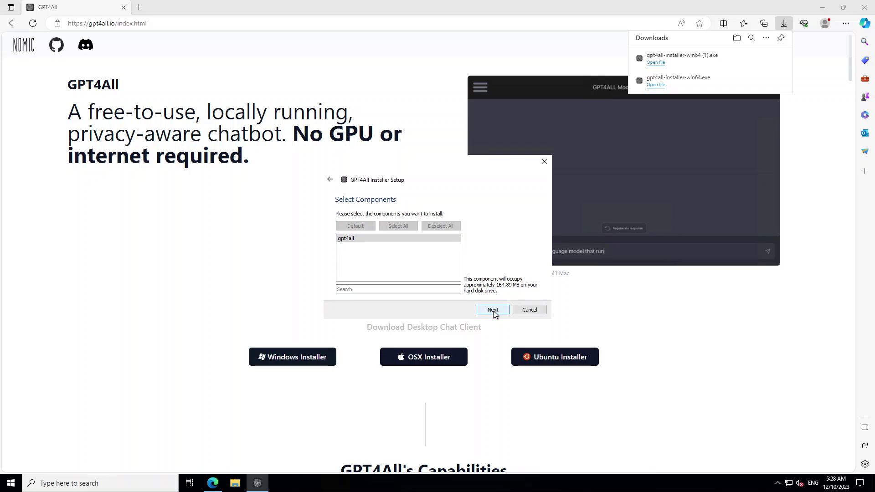
click(492, 310)
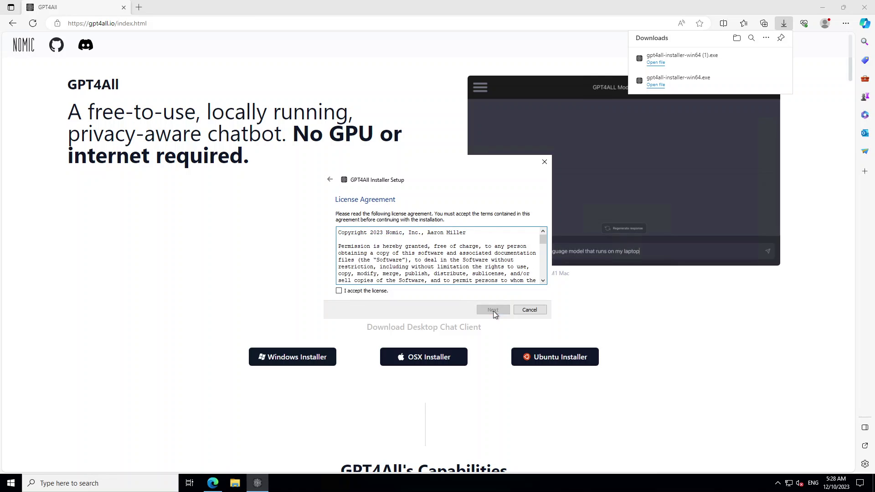
Step: Accept the license, keep the GPT4All Start Menu folder, install the program and finish the setup
click(364, 291)
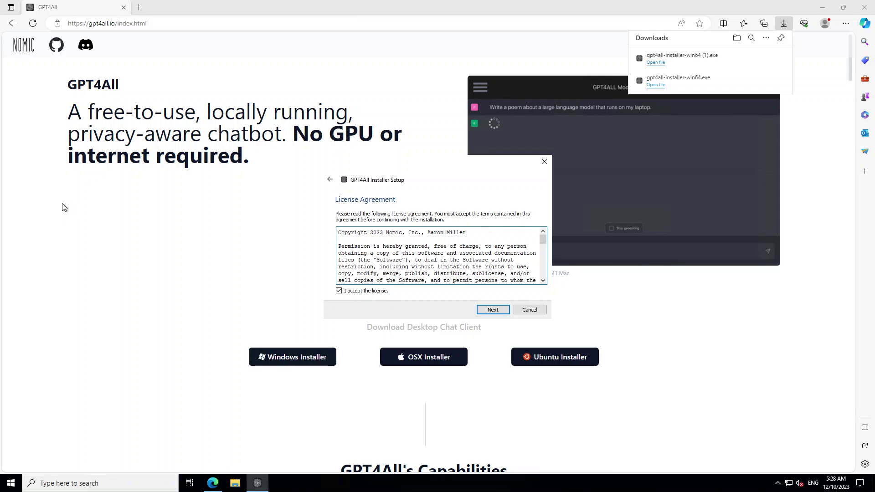
click(493, 310)
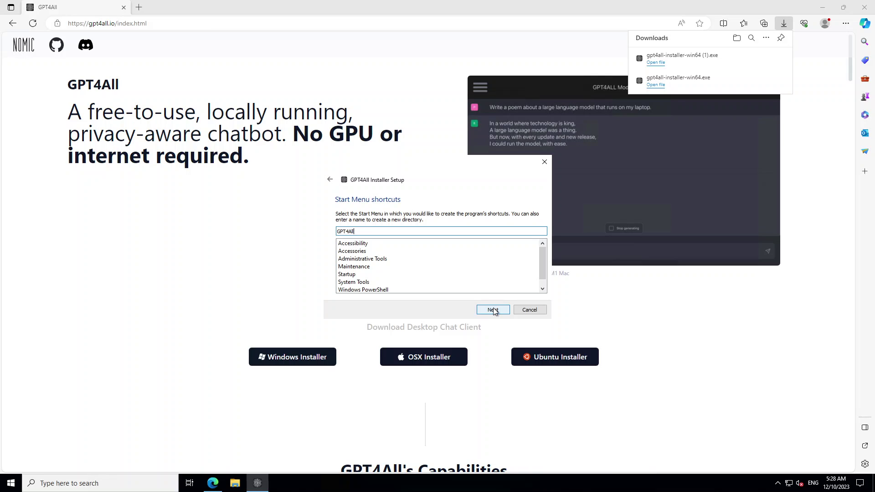
click(493, 310)
click(493, 310)
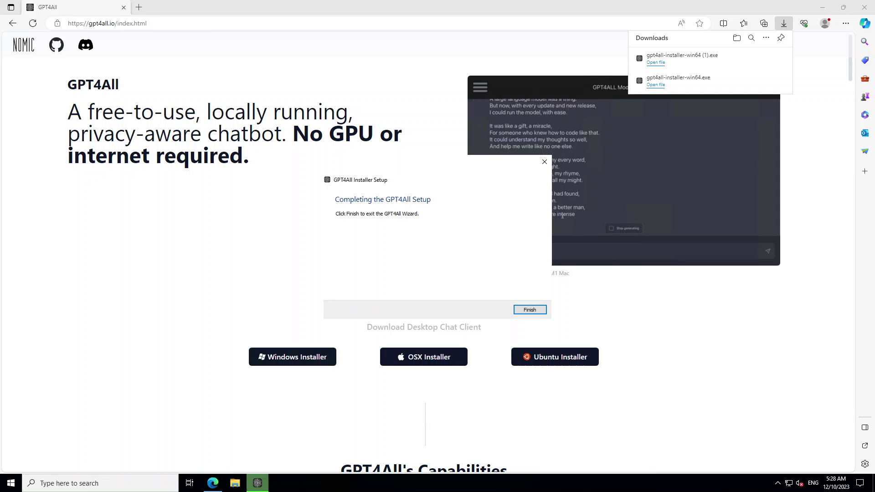
click(531, 310)
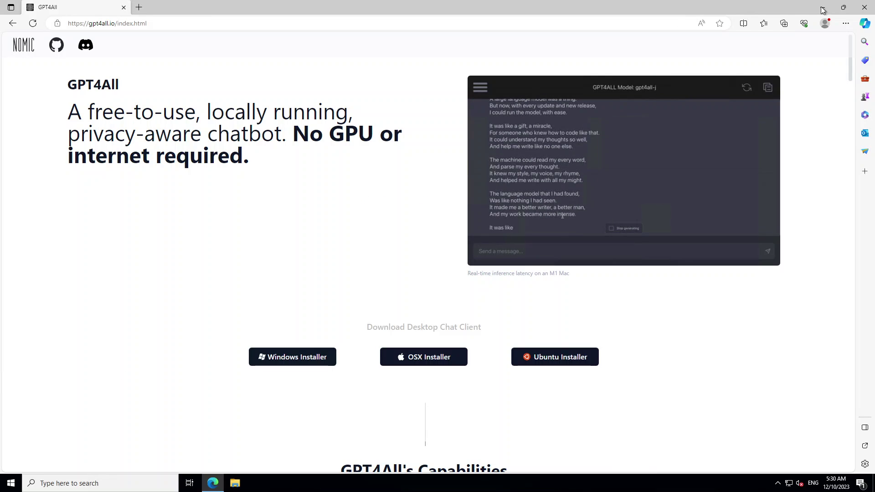
Step: Launch GPT4All from the desktop and opt out of anonymous usage analytics and chat sharing to the Datalake
key(super+d)
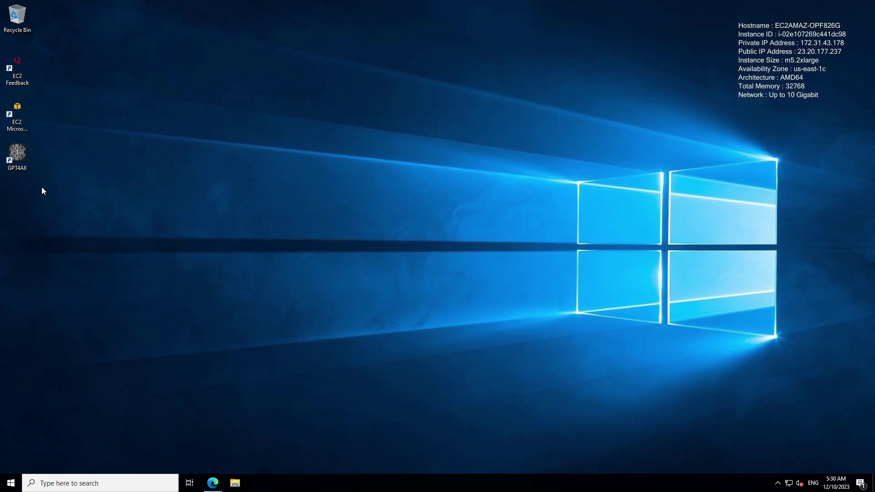
double_click(18, 154)
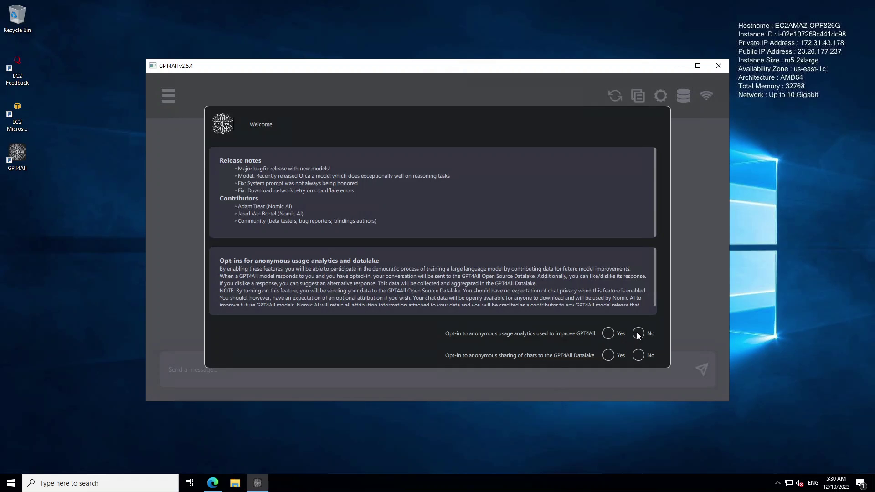
click(638, 355)
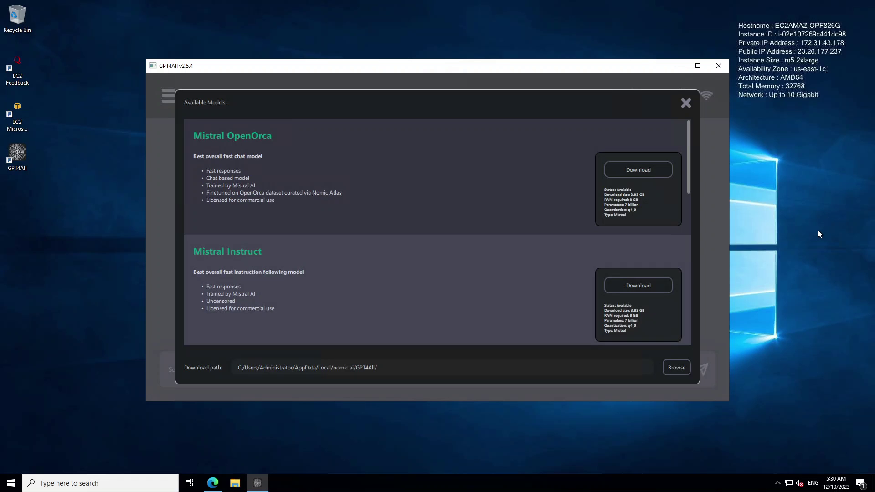
Step: Look through the available models, comparing their descriptions and requirements from Mistral OpenOrca down to ChatGPT-4
scroll(690, 173, down, 4)
scroll(692, 242, down, 2)
scroll(693, 184, up, 6)
scroll(690, 212, down, 4)
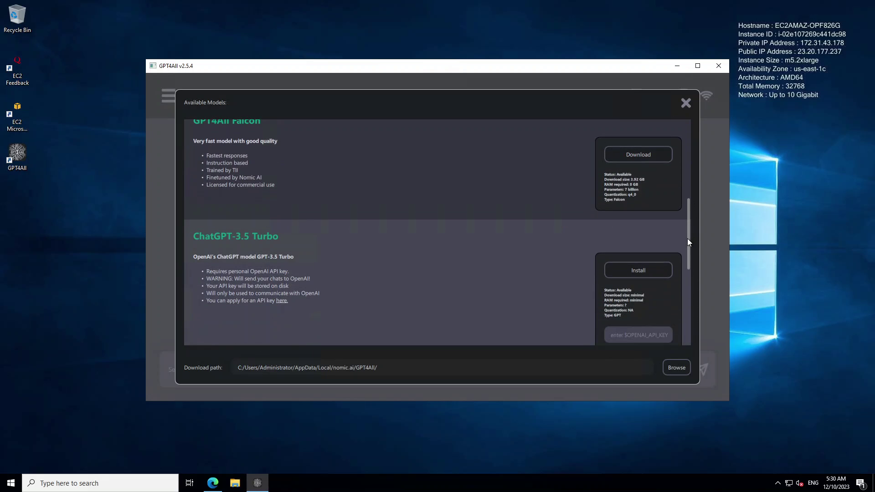
scroll(687, 239, down, 2)
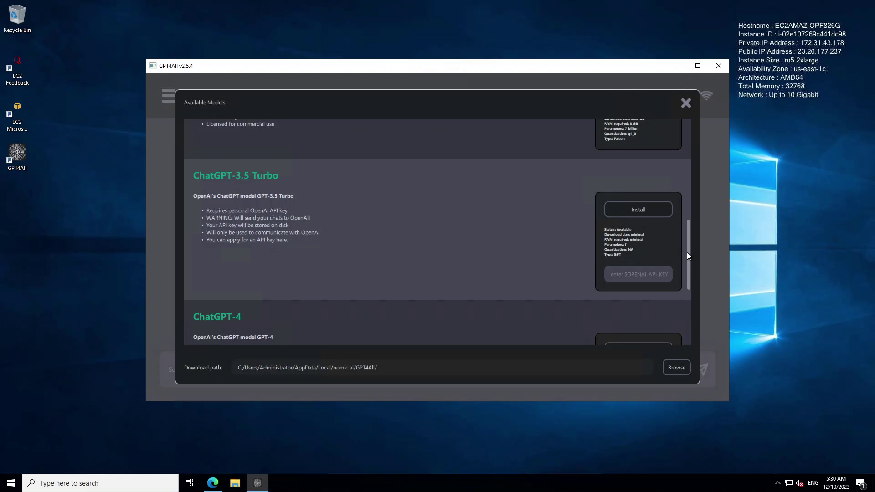
scroll(688, 264, down, 2)
scroll(687, 283, down, 3)
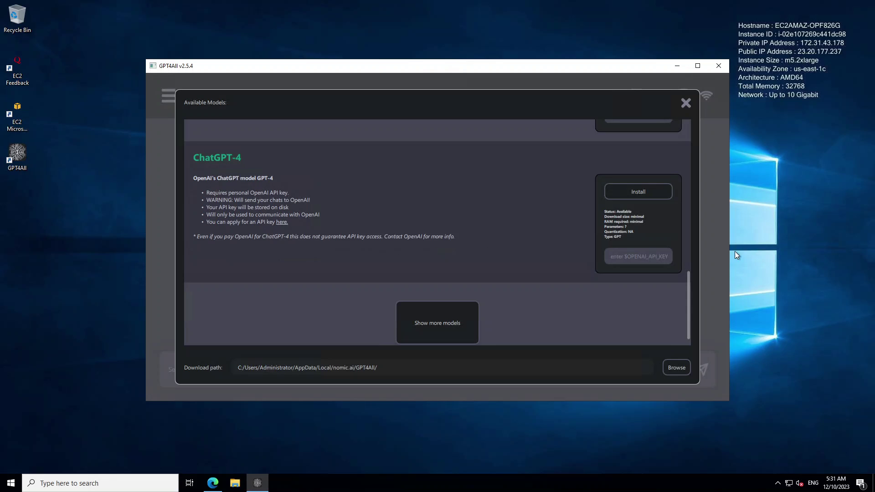
scroll(689, 278, up, 3)
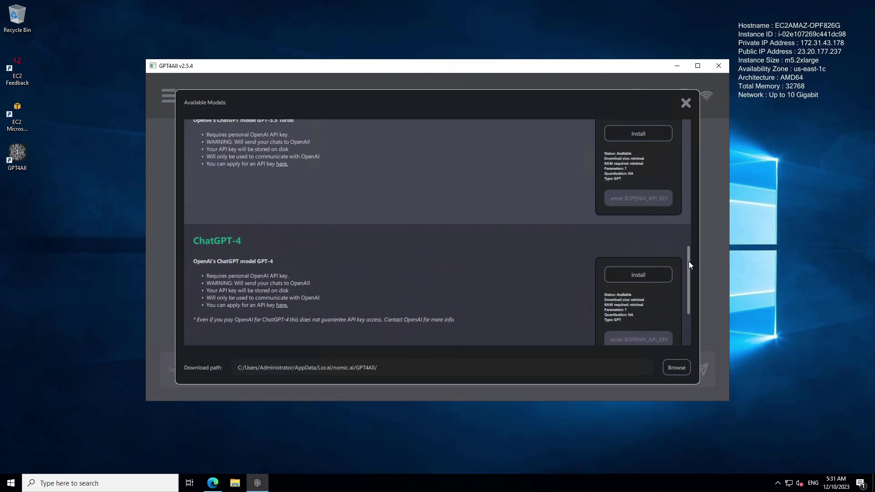
scroll(689, 270, down, 1)
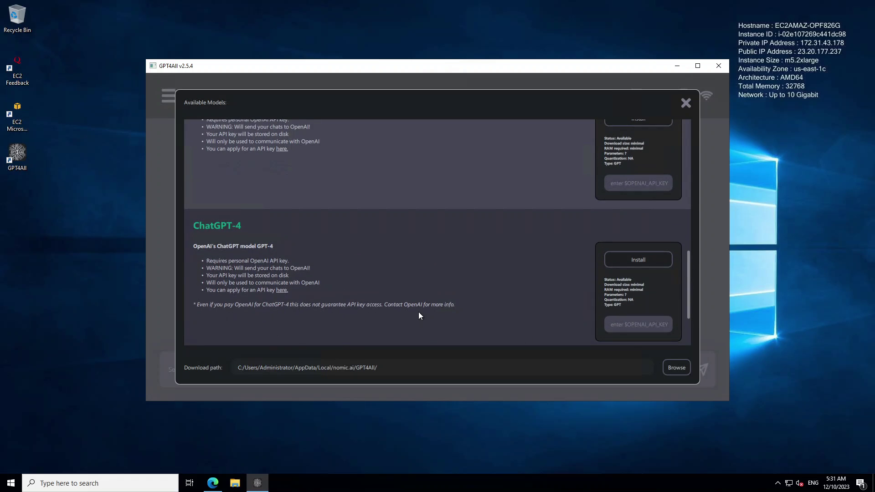
scroll(690, 287, up, 3)
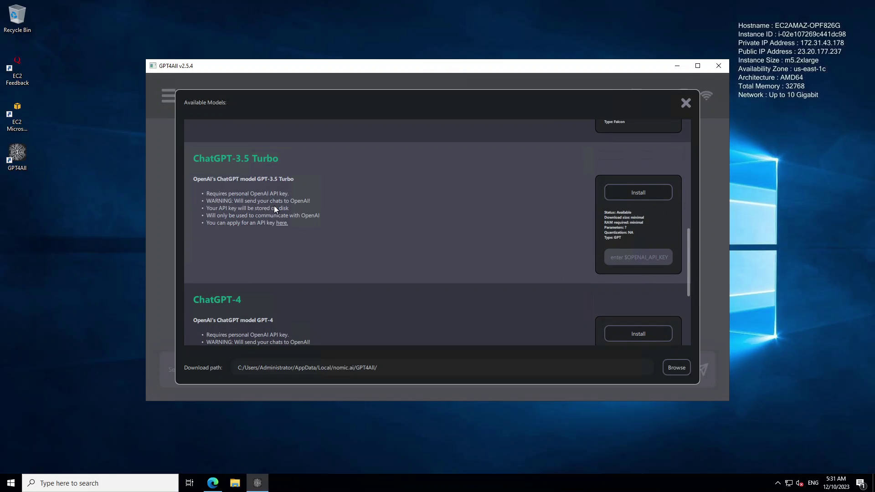
Step: Install the ChatGPT-3.5 Turbo model and close the list of available models
click(638, 193)
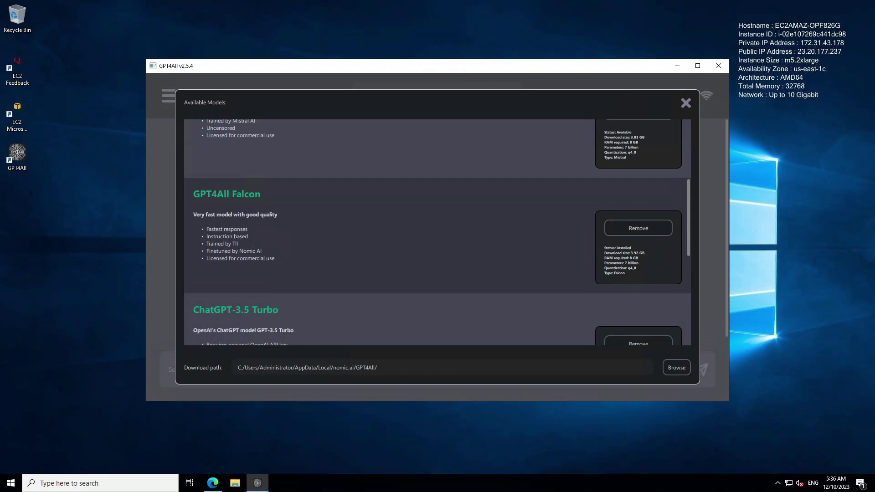
click(685, 103)
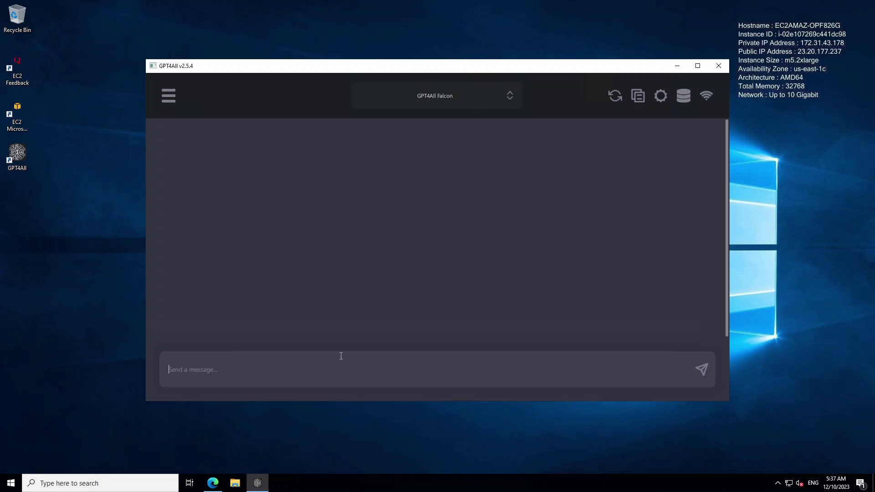
Step: Ask the GPT4All Falcon model "What is the capital of Australia?"
text(What is the capital of Australia?)
key(Return)
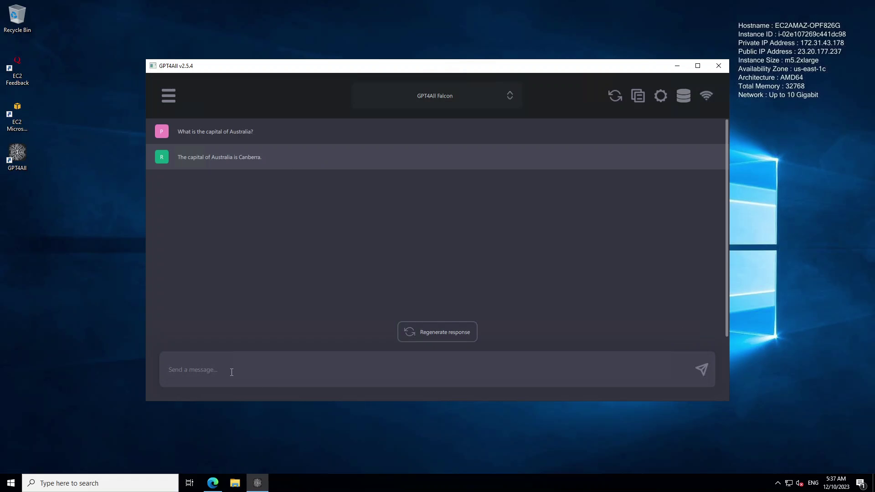
Step: Send the prompt "How to climb the K2 mountain in Pakistan" and stop the response while it is generating
text(How)
key(BackSpace)
key(BackSpace)
key(BackSpace)
text(How to climb the K2 mountain in Pakistan)
key(Return)
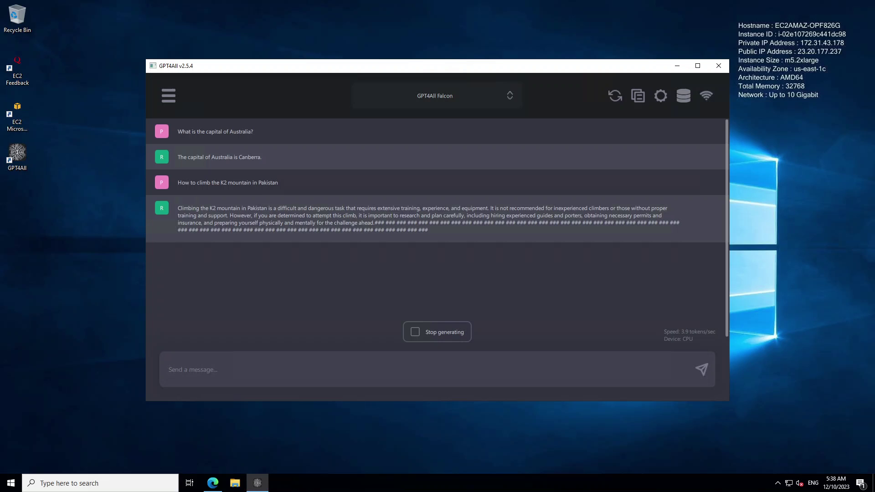
click(445, 335)
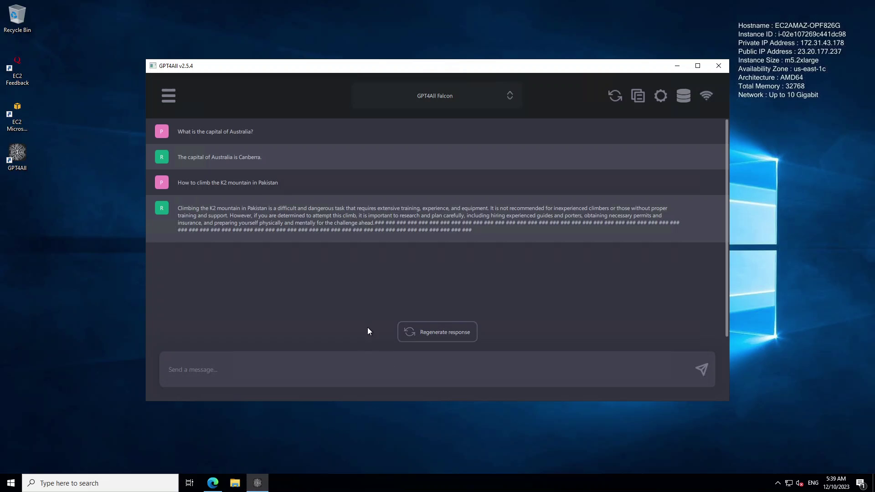
Step: Download the SBert text embedding model required by the LocalDocs settings and close the model list
click(165, 98)
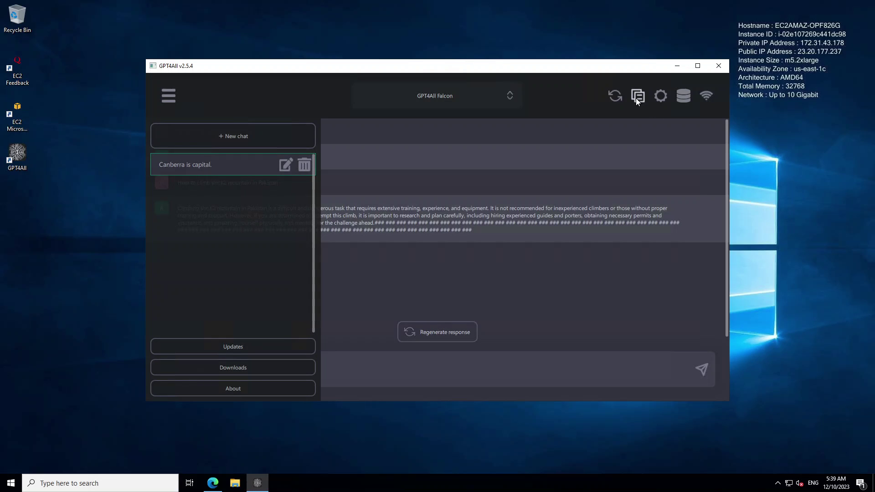
click(659, 102)
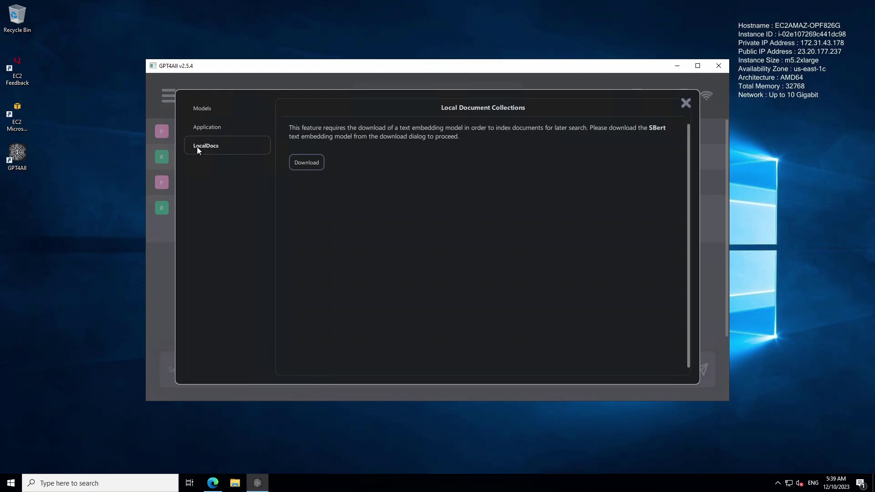
click(297, 163)
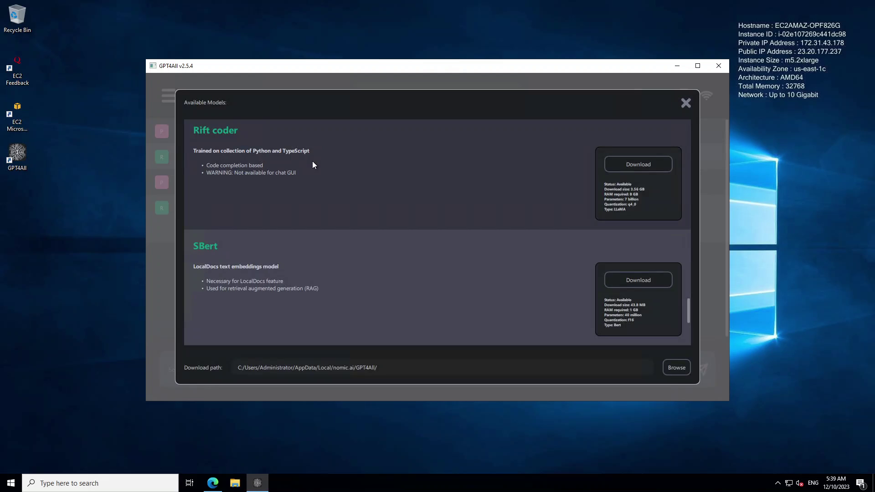
click(640, 280)
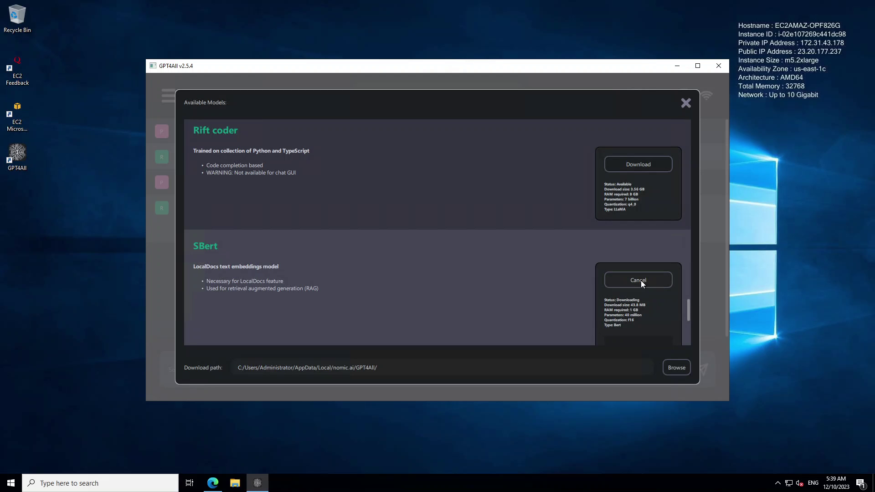
click(640, 281)
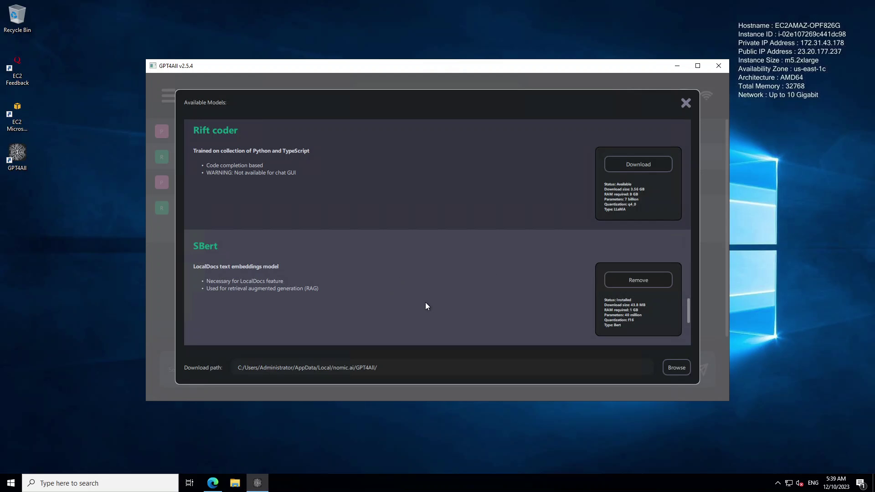
click(685, 103)
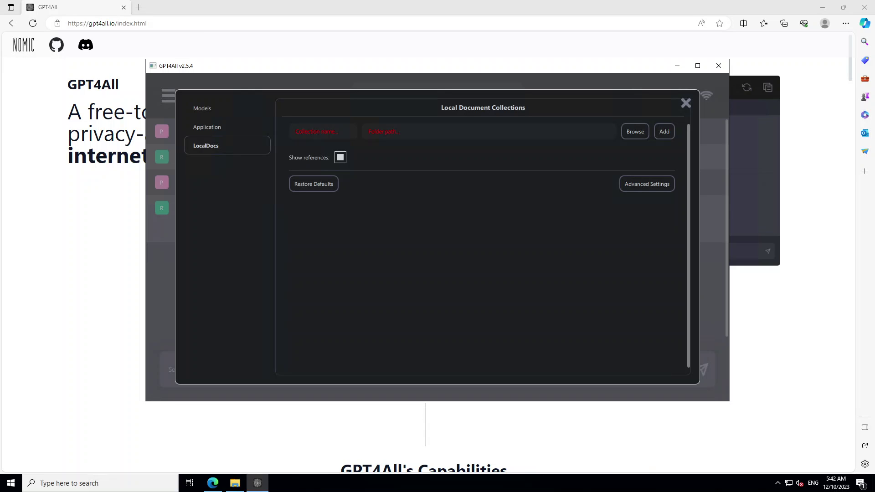
Step: Choose C:\Users\Administrator\Downloads as the folder path for a local document collection
click(635, 133)
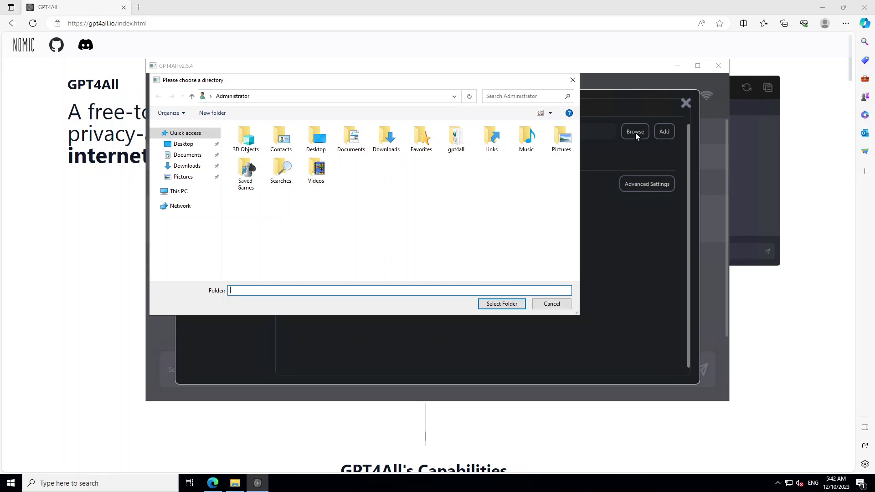
click(303, 95)
text(C:\Users\Administrator\Downloads)
key(Return)
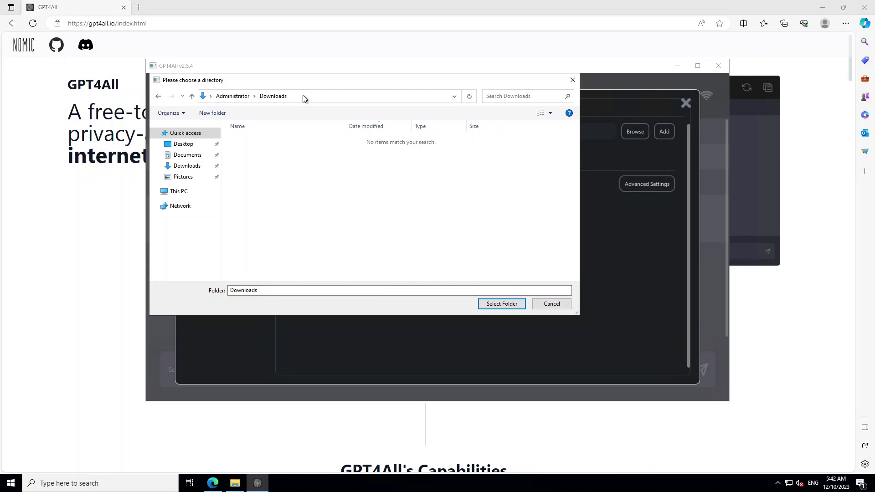
click(501, 305)
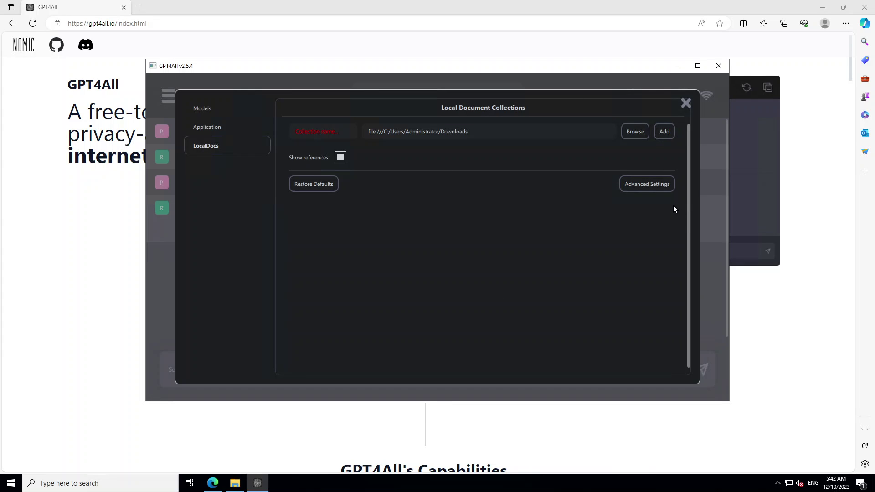
Step: Review the advanced LocalDocs options, the general application settings and the model/character settings, and close the settings
click(630, 184)
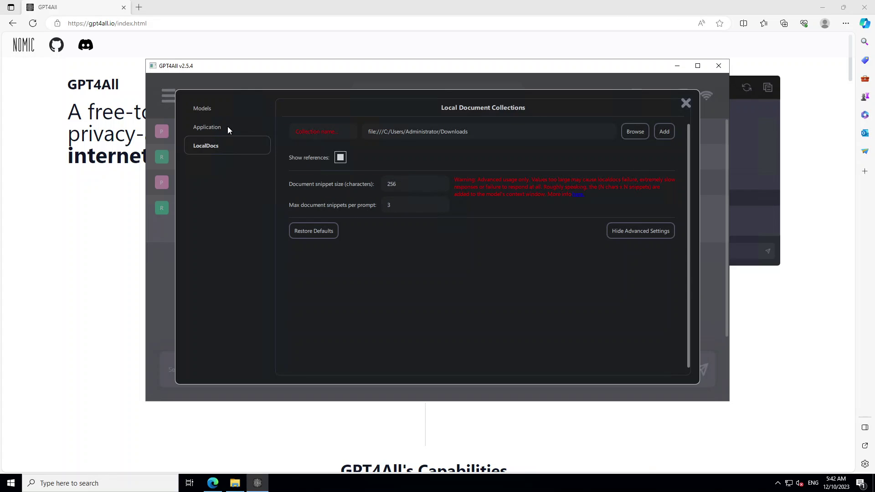
click(205, 127)
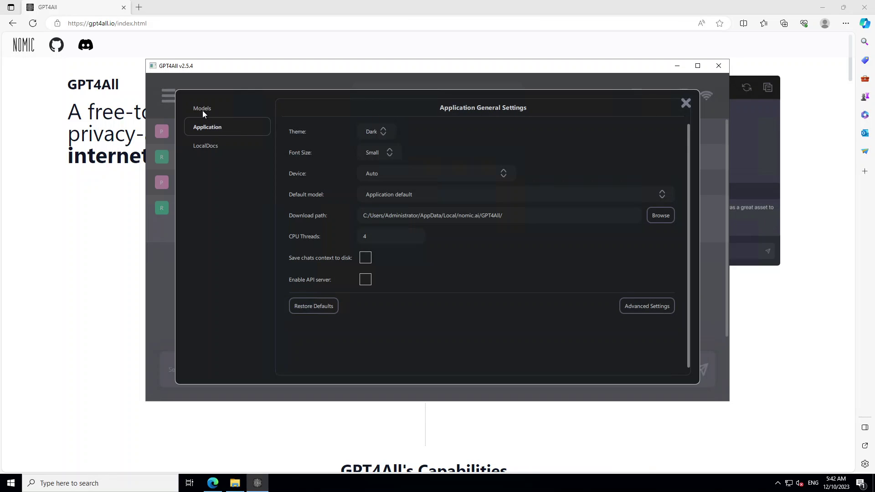
click(202, 112)
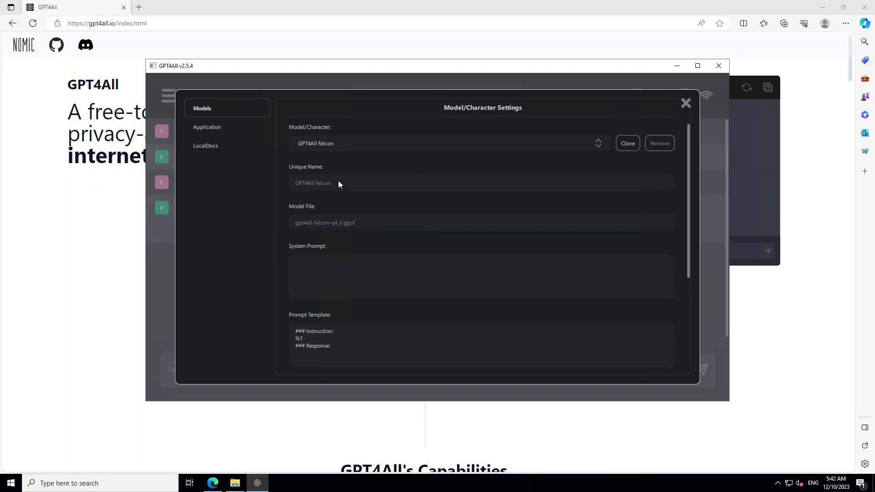
click(685, 103)
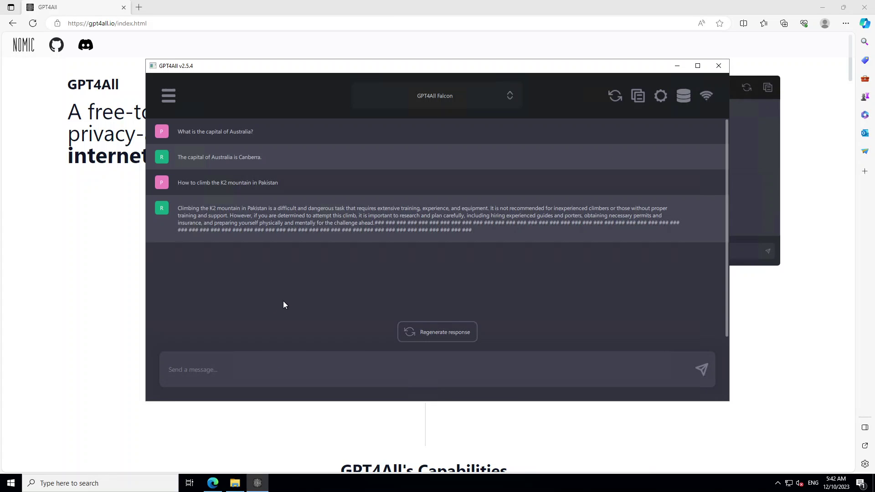
Step: Send the prompt "What is oracle database", stop the response while it is generating, and return to the GPT4All web page
text(What is oracle database)
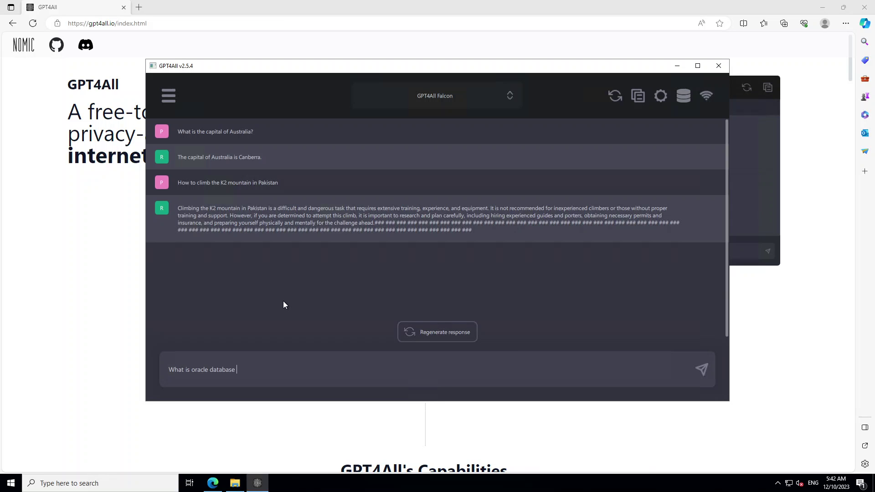
key(Return)
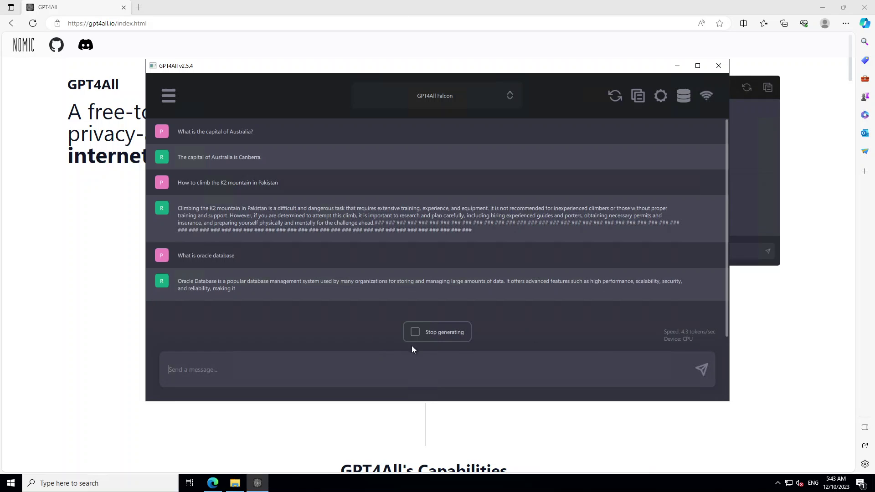
click(441, 331)
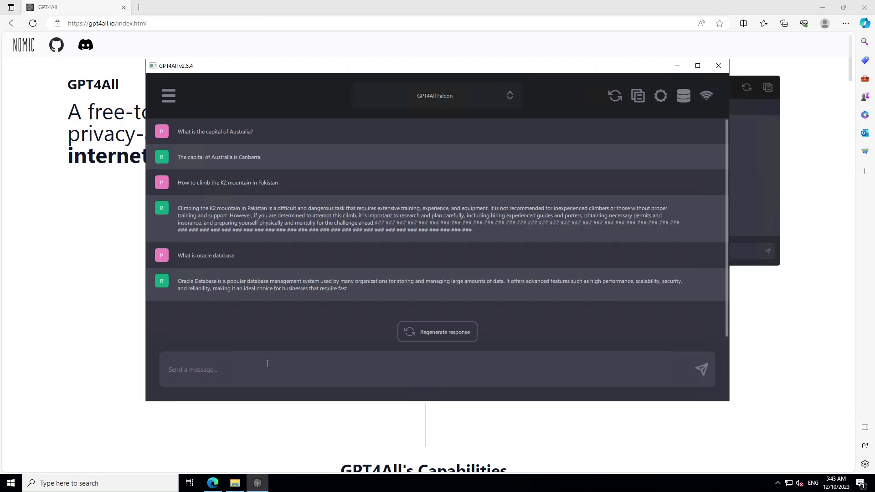
click(80, 268)
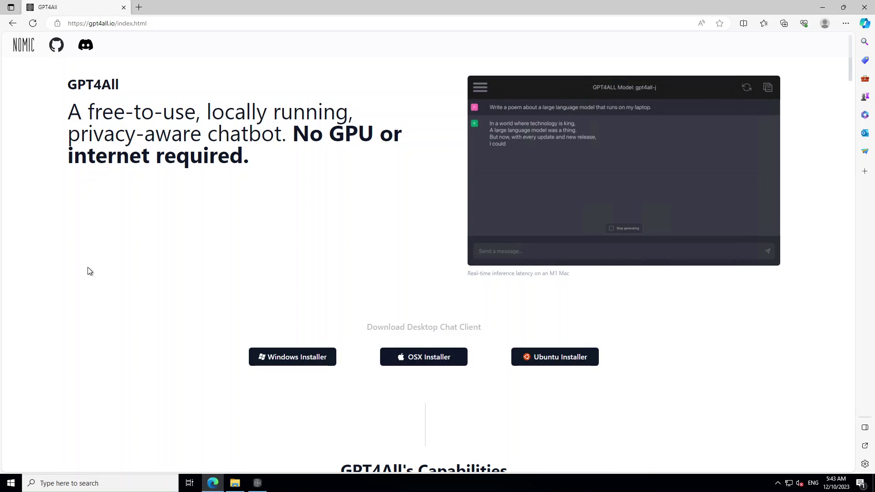